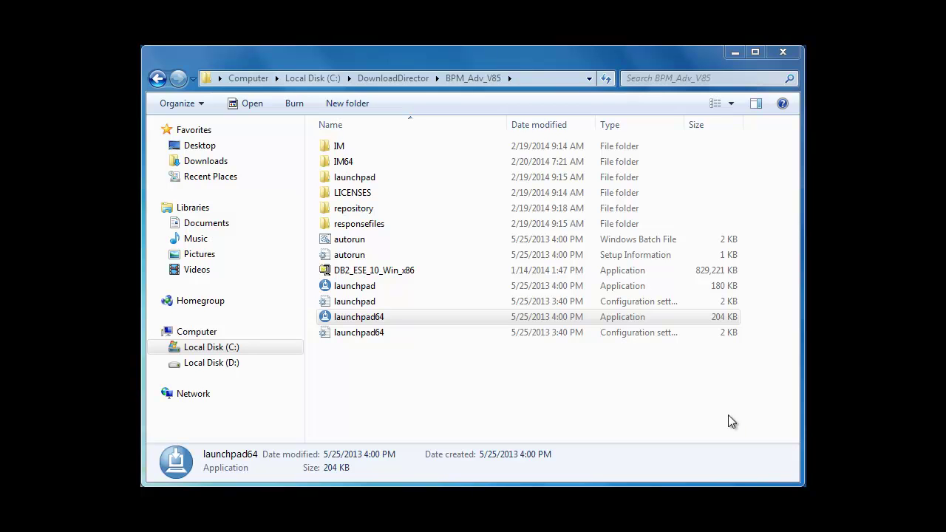
# - Run launchpad64 as administrator to open the BPM Advanced V8.5.0 Launchpad
pyautogui.click(359, 322)
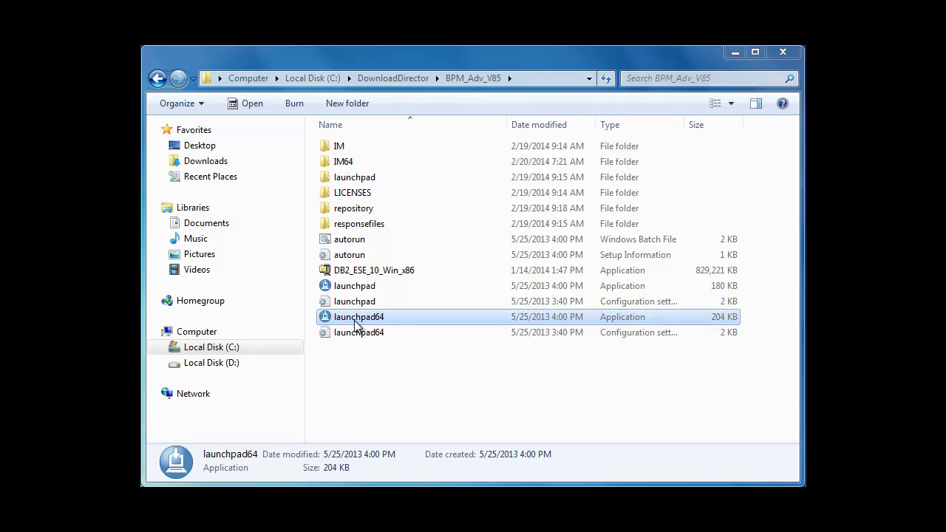
pyautogui.rightClick(356, 323)
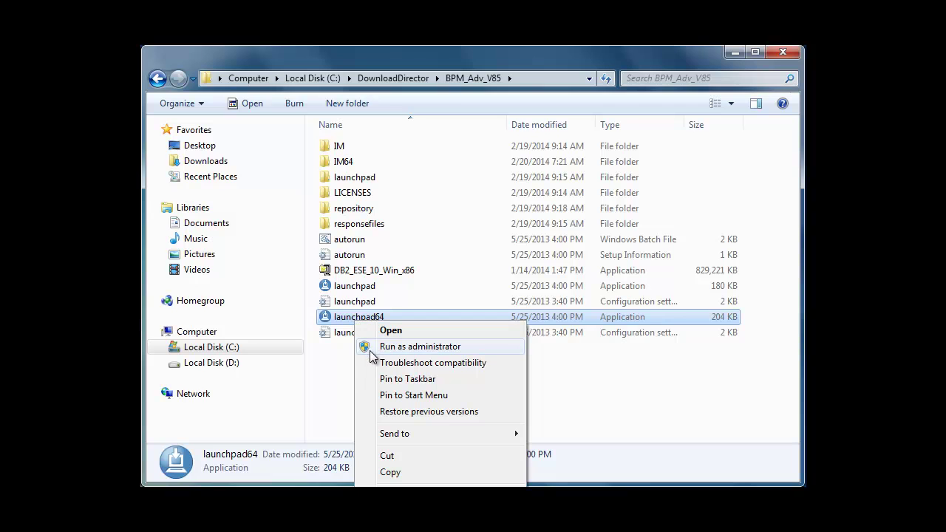
pyautogui.click(371, 352)
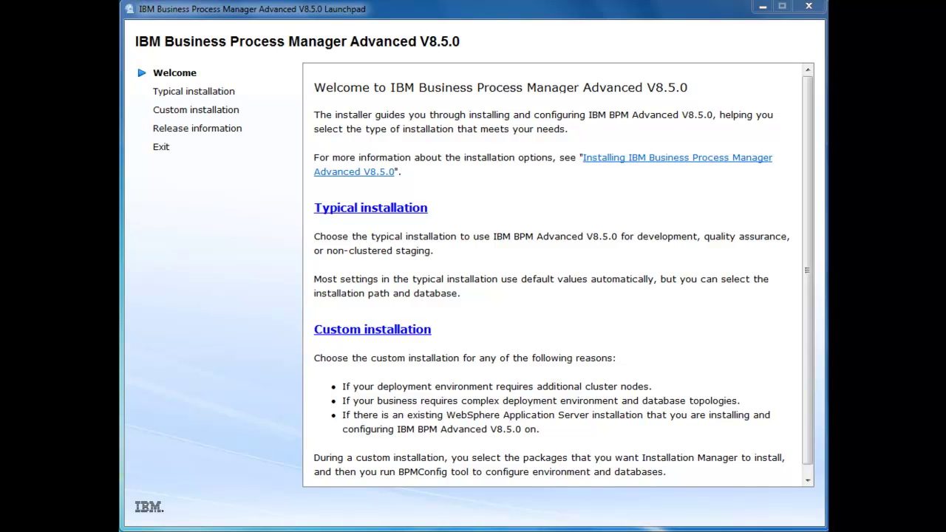
# - Choose Typical installation with Install Process Center as the server type and continue
pyautogui.click(406, 213)
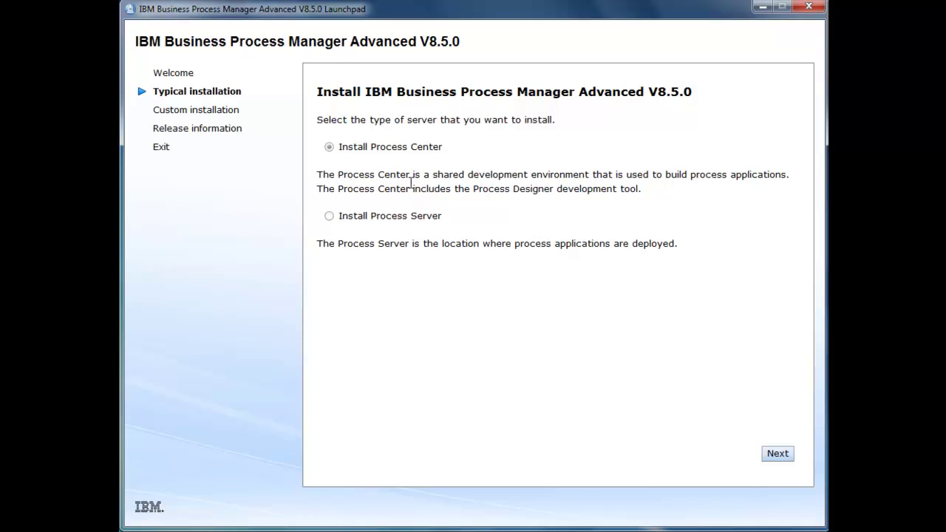
pyautogui.click(776, 454)
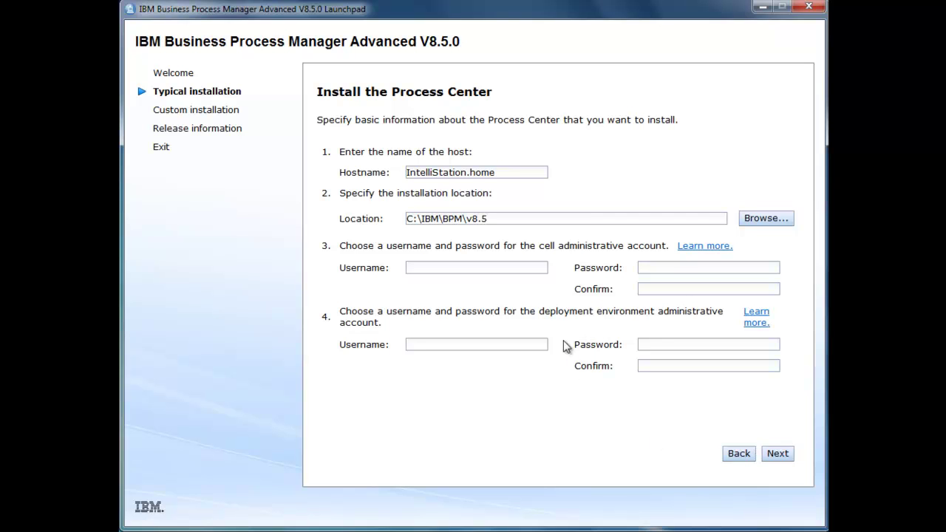
# - Enter cell administrator username 'was' and its password
pyautogui.click(438, 267)
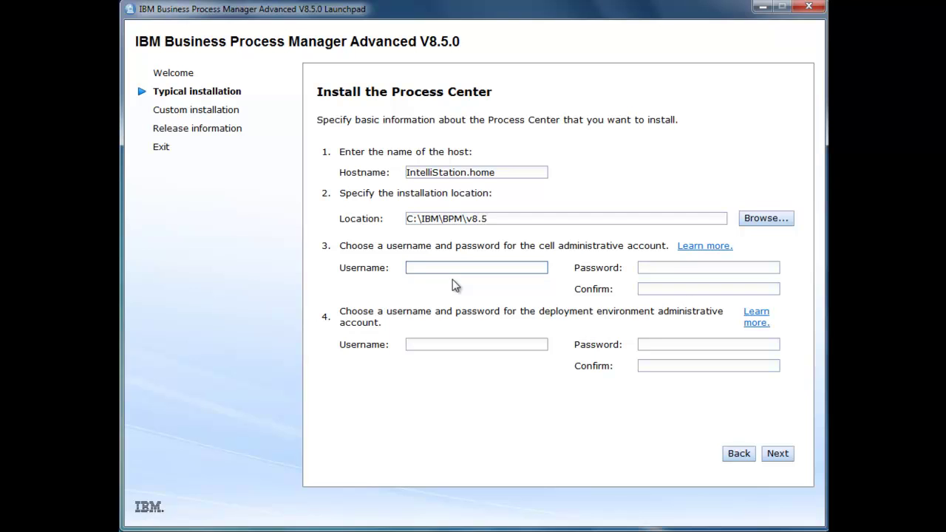
pyautogui.write('wasadmin')
pyautogui.press('Tab')
pyautogui.write('wasadm')
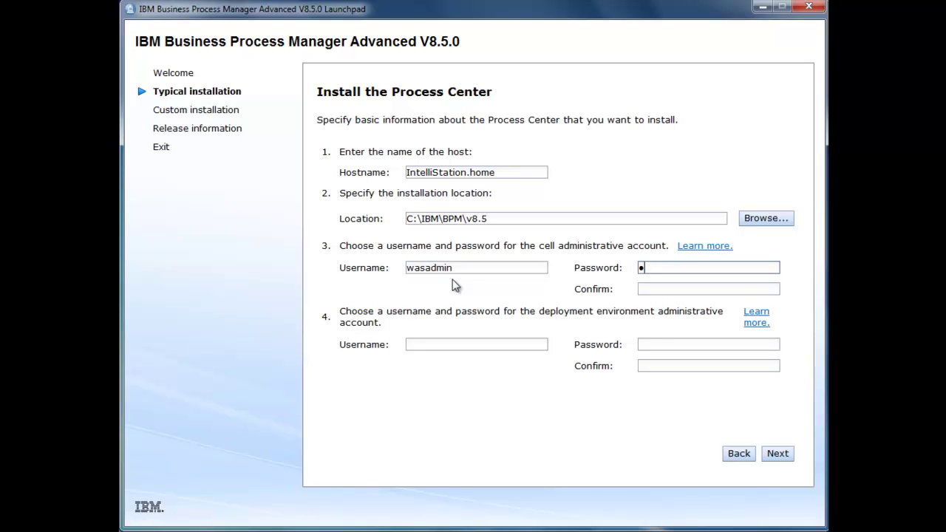
pyautogui.write('in')
pyautogui.press('Tab')
pyautogui.write('wasadmin')
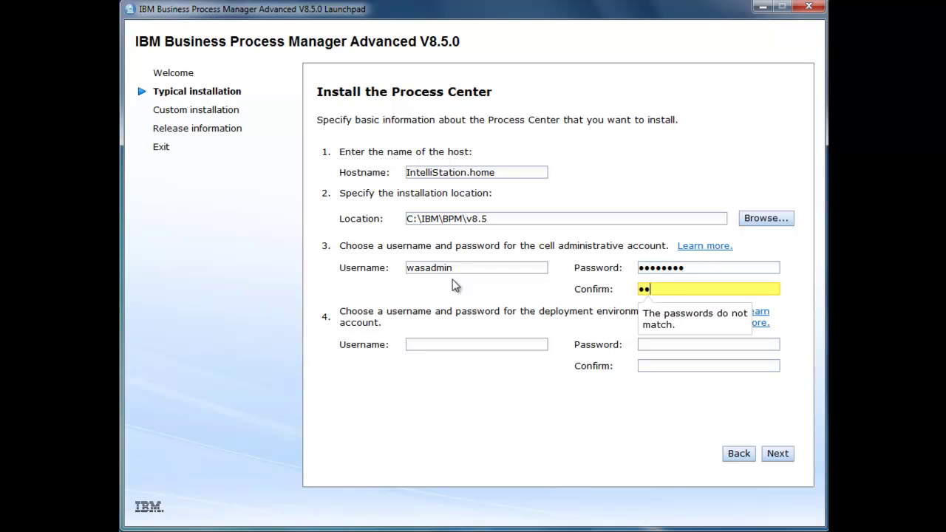
pyautogui.press('Tab')
pyautogui.press('Tab')
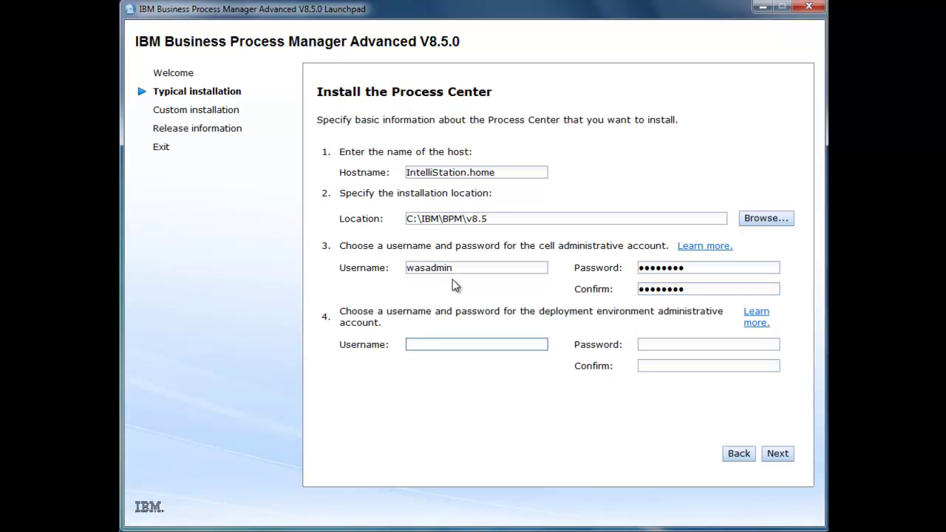
# - Set deployment environment administrator 'bpmadmin' with password and confirmation, then continue to database setup
pyautogui.write('bpmadmin')
pyautogui.press('Tab')
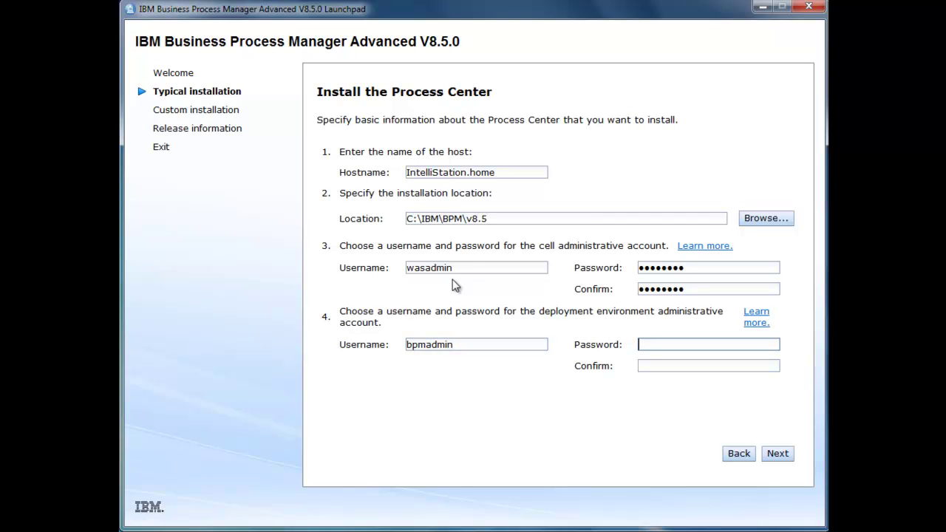
pyautogui.write('bpmadmin')
pyautogui.press('Tab')
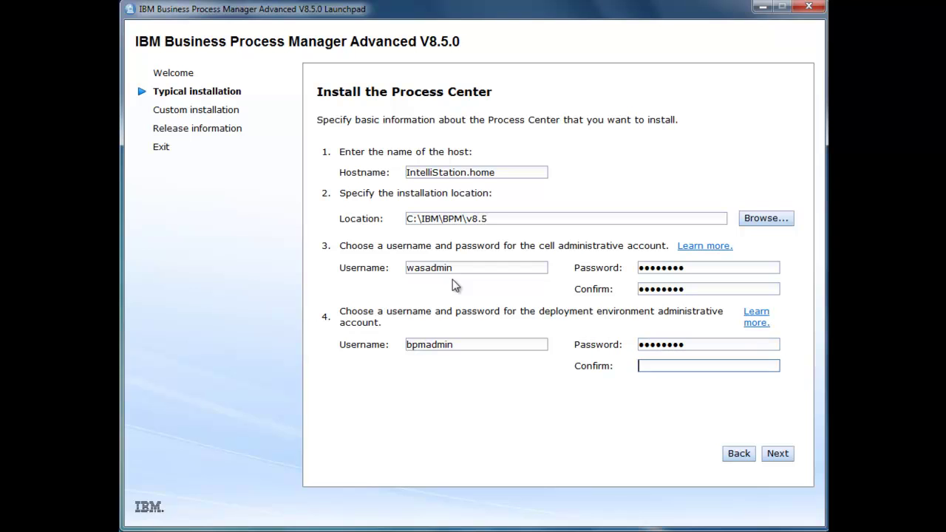
pyautogui.write('bpmad')
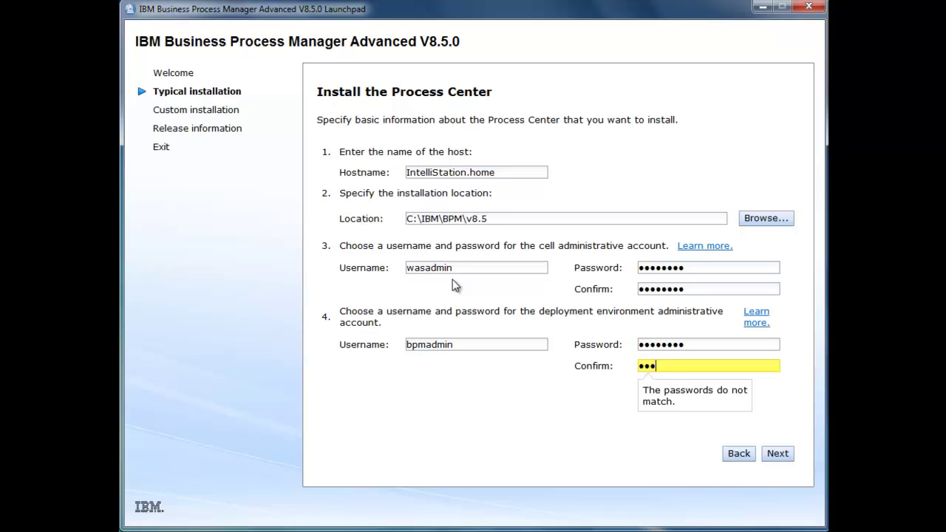
pyautogui.write('min')
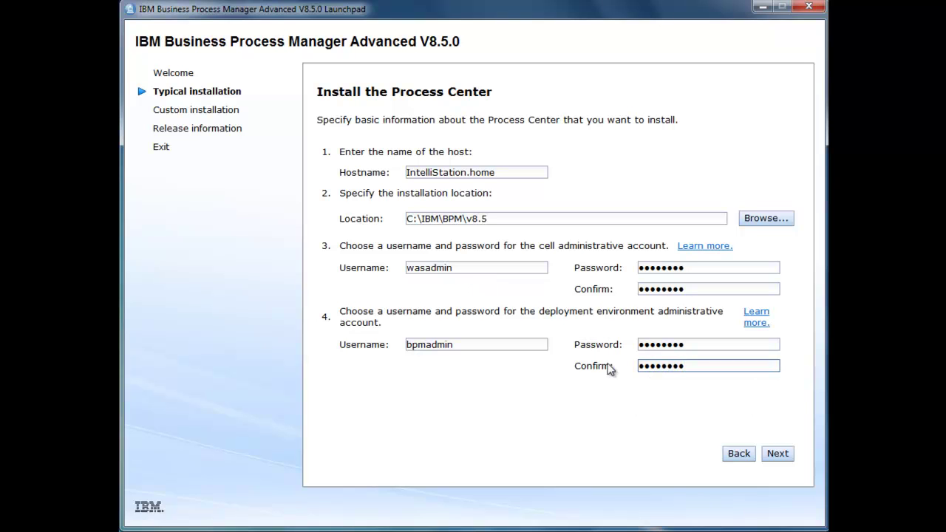
pyautogui.click(782, 456)
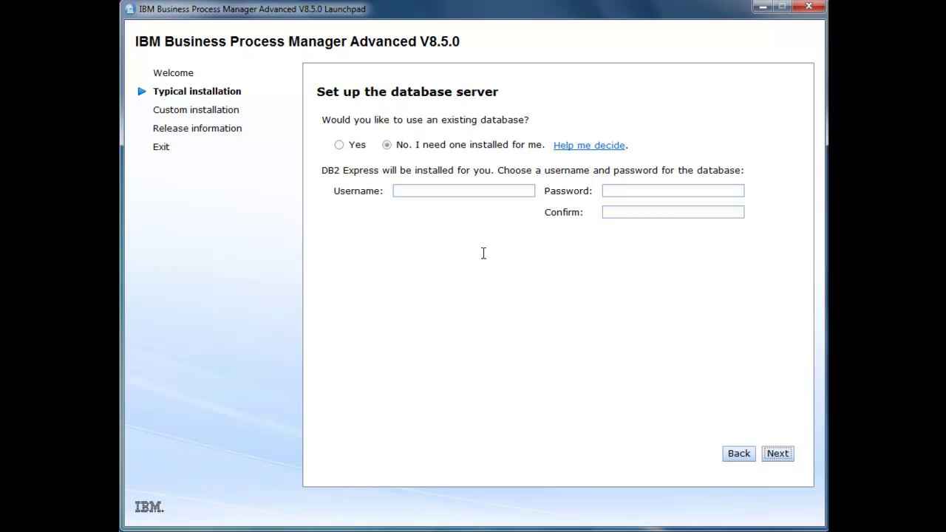
# - Give DB2 Express the username 'db2admin' with its password and confirmation, then proceed to the summary
pyautogui.click(437, 192)
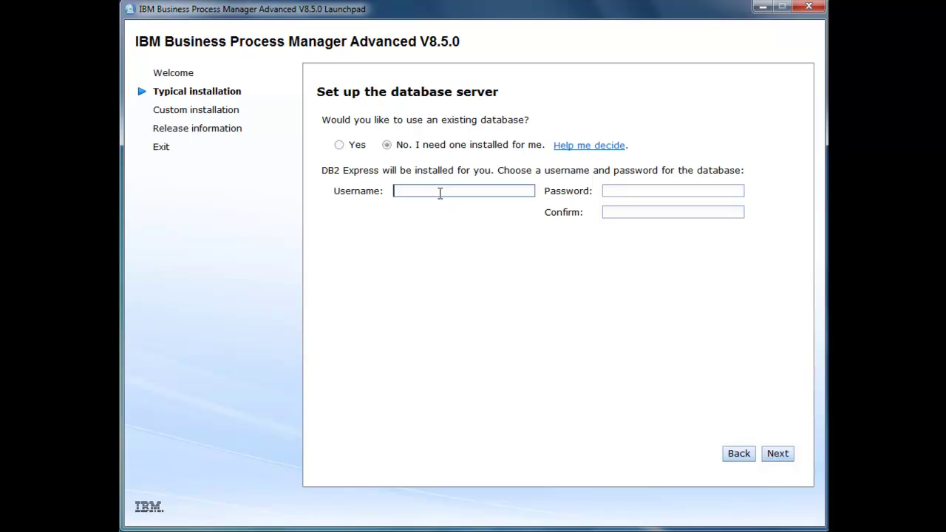
pyautogui.write('db2admin')
pyautogui.press('Tab')
pyautogui.write('passw0')
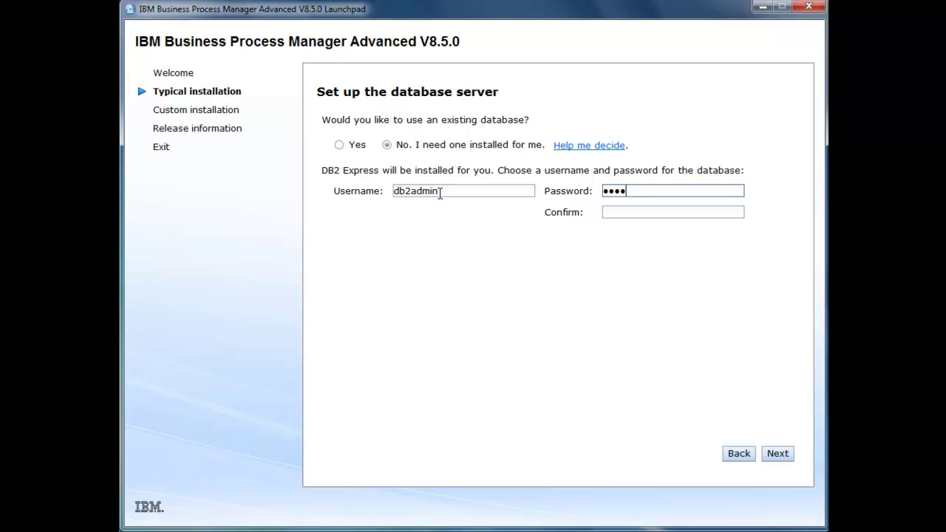
pyautogui.write('rd')
pyautogui.press('Tab')
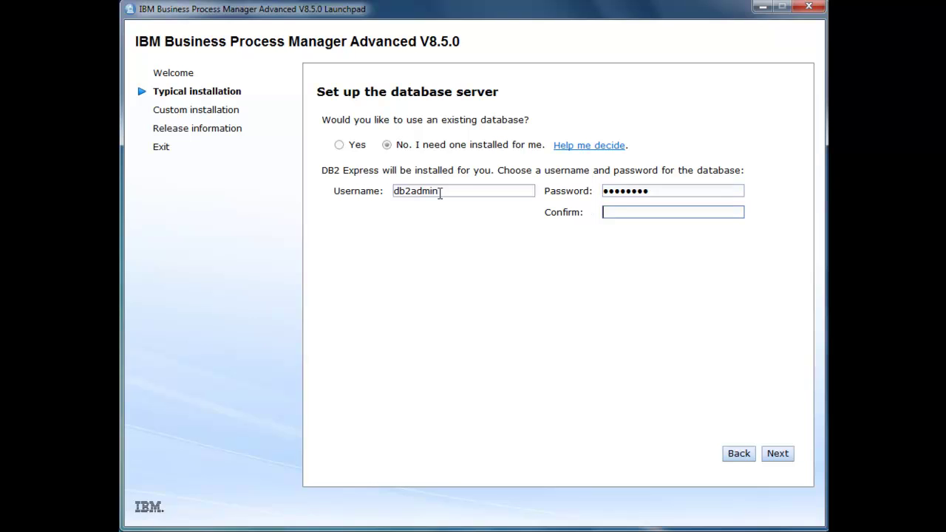
pyautogui.write('pass')
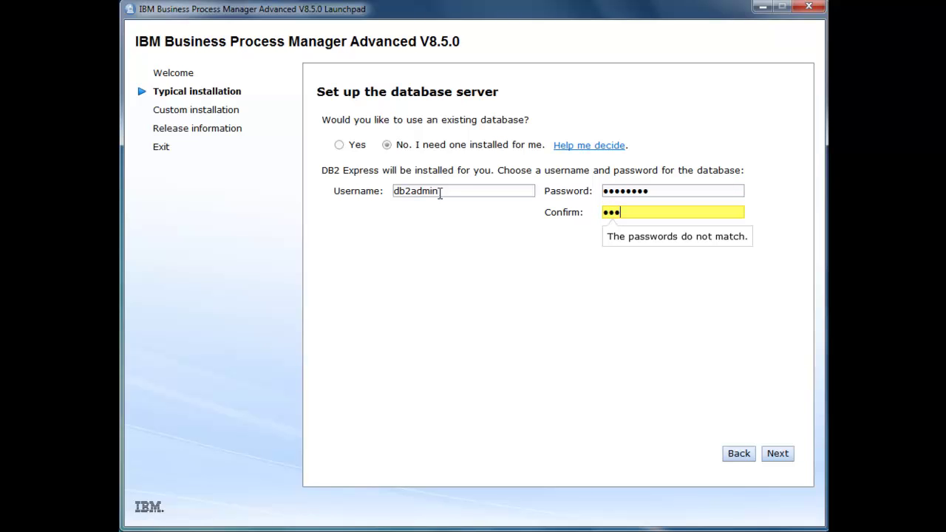
pyautogui.write('w0rd')
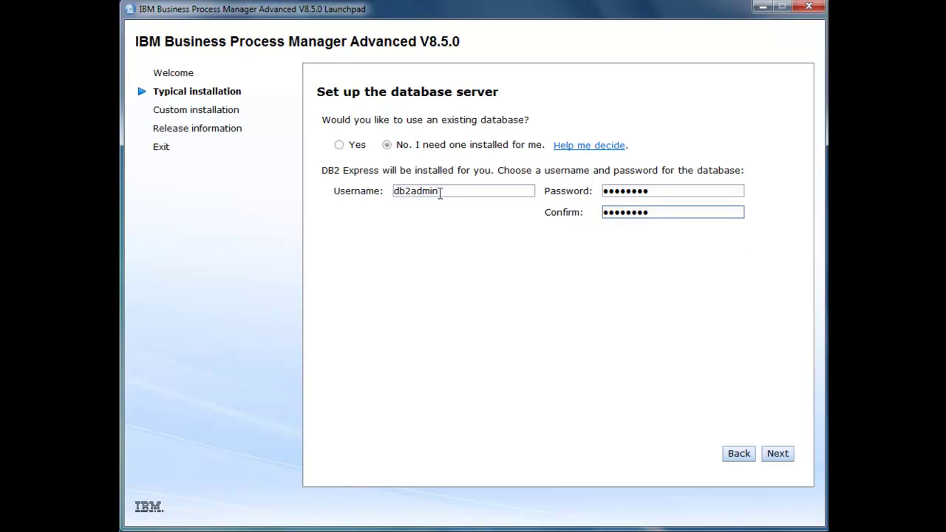
pyautogui.click(779, 456)
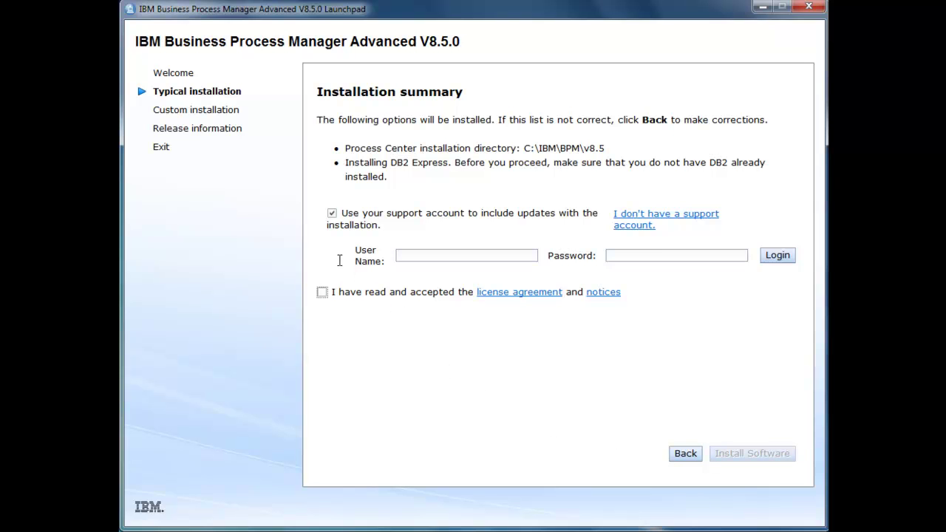
# - Skip support-account updates, accept the license agreement, and install the software
pyautogui.click(332, 215)
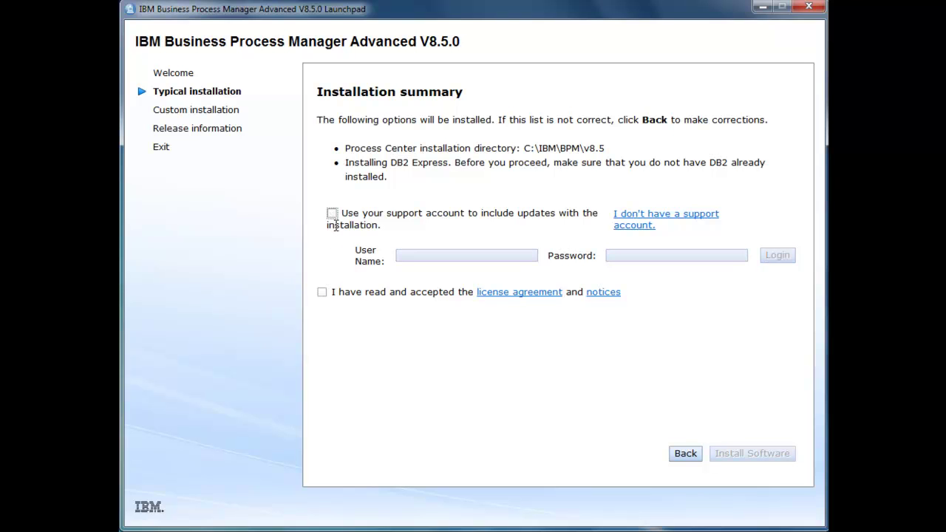
pyautogui.click(322, 293)
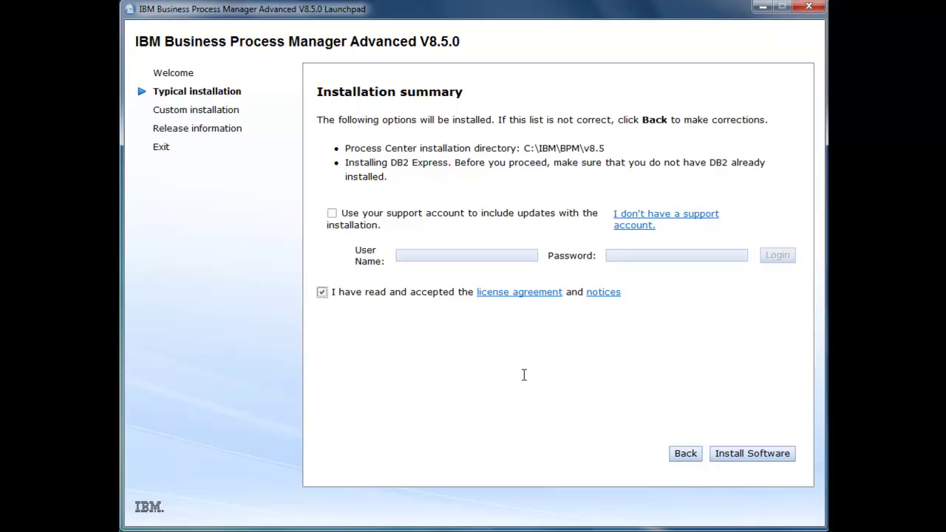
pyautogui.click(749, 459)
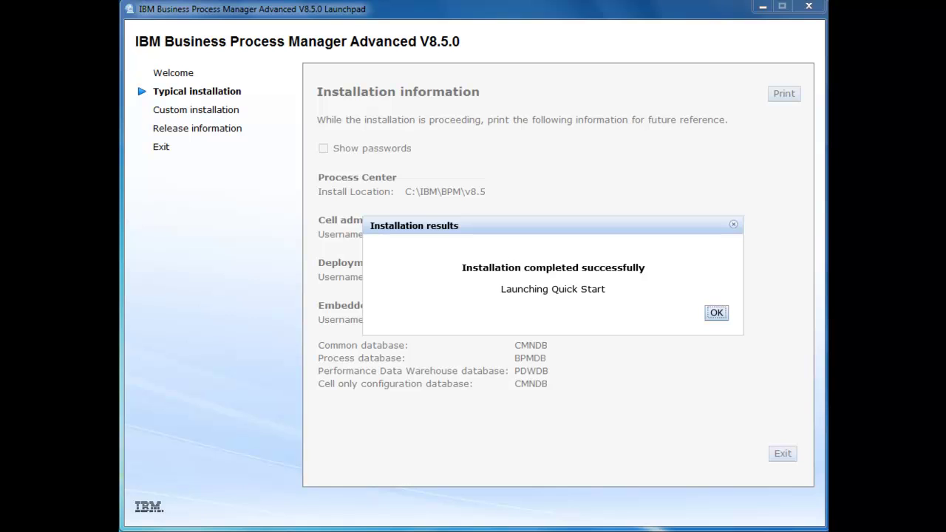
# - Acknowledge the successful installation results to launch Quick Start
pyautogui.click(717, 316)
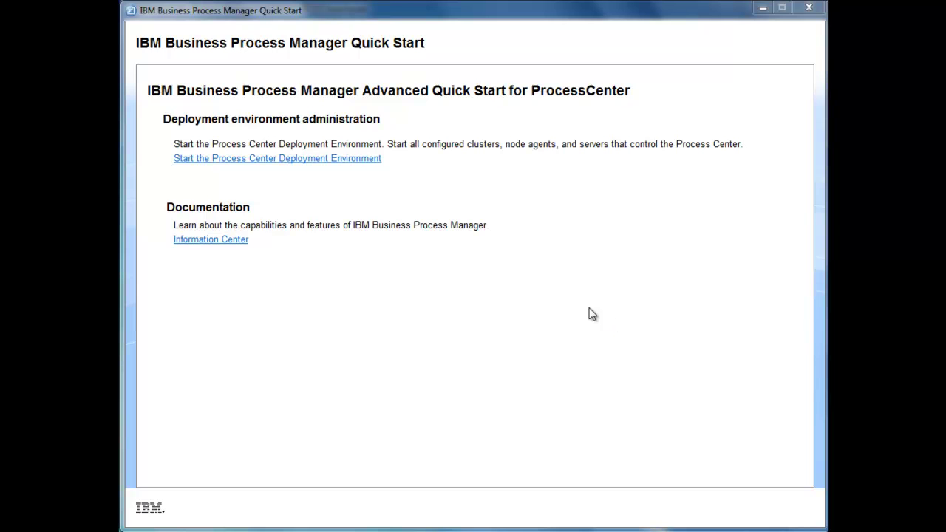
# - Start the Process Center deployment environment and close the console once BPMConfig completes
pyautogui.click(300, 160)
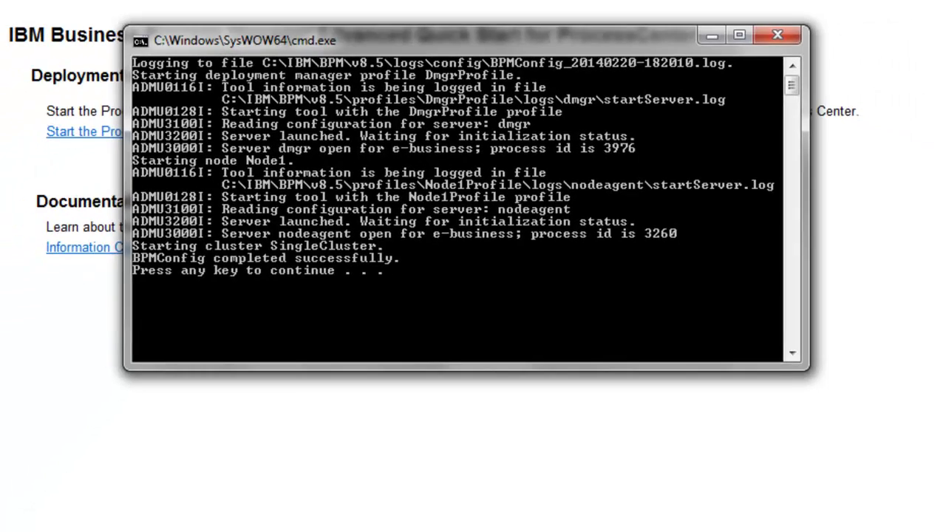
pyautogui.press('Return')
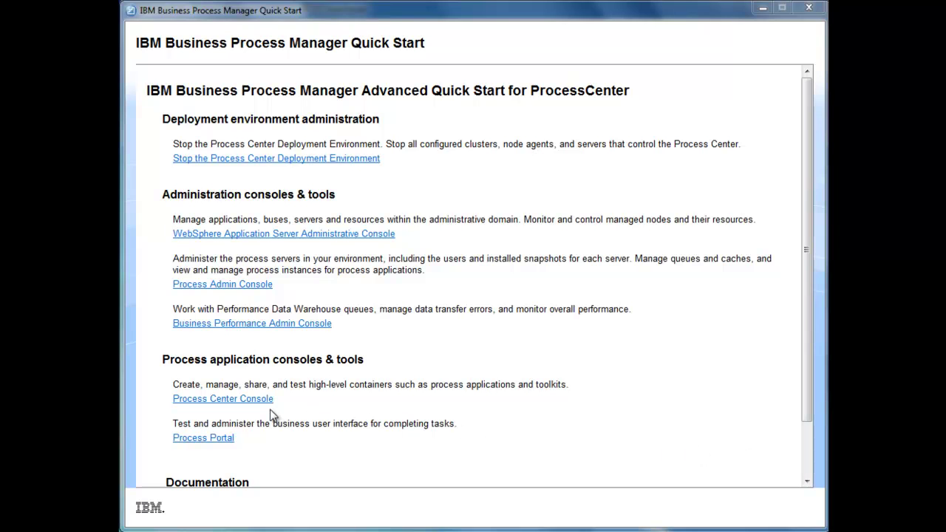
# - Open the Process Center Console and log in as 'bpmadmin' with the admin password
pyautogui.click(234, 402)
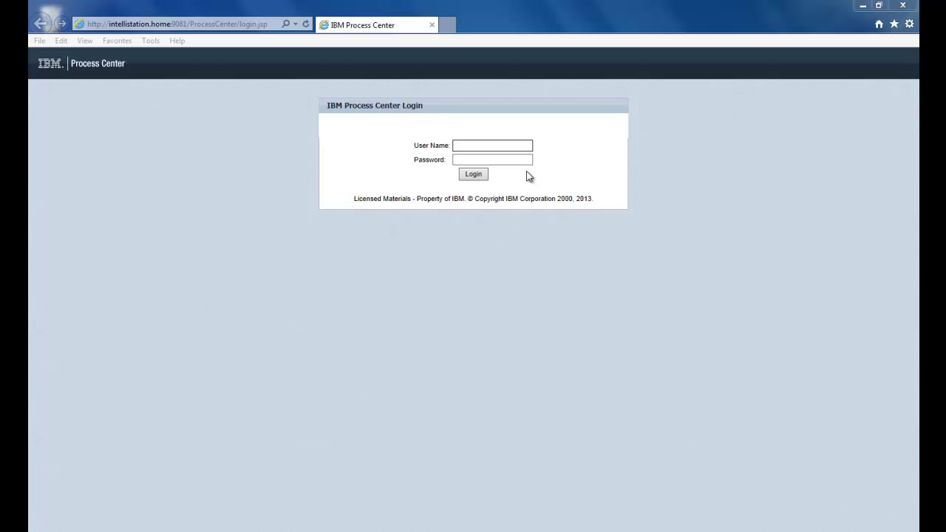
pyautogui.click(505, 146)
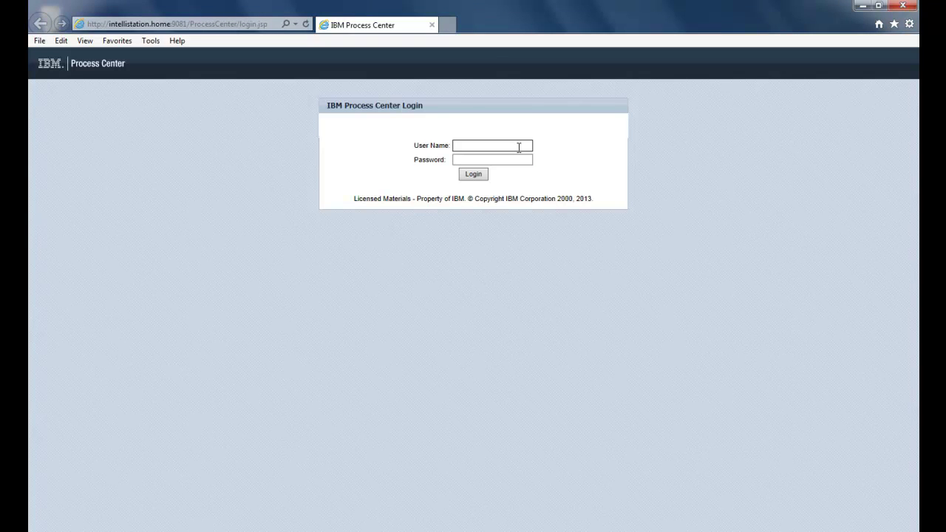
pyautogui.write('bpmadmin')
pyautogui.press('Tab')
pyautogui.write('passw0')
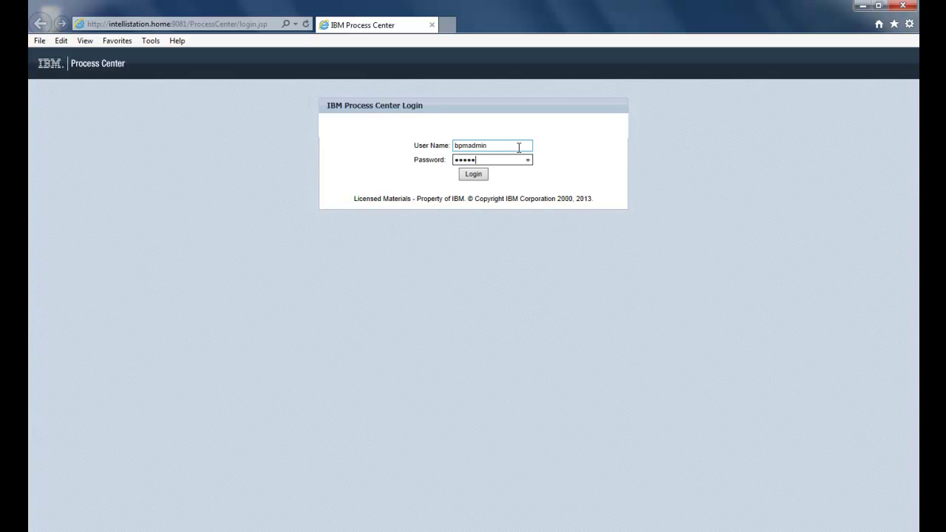
pyautogui.write('rd')
pyautogui.click(475, 176)
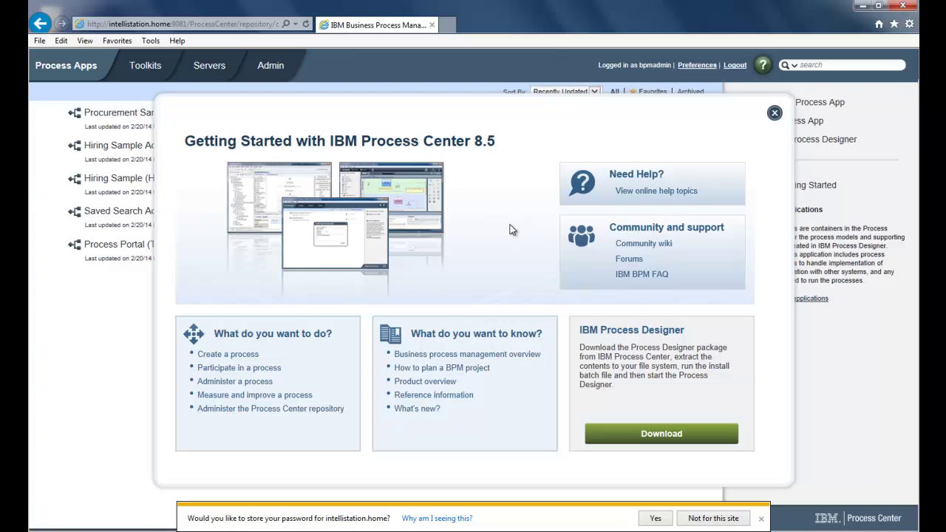
# - Decline saving the password and close the Getting Started overview
pyautogui.click(761, 521)
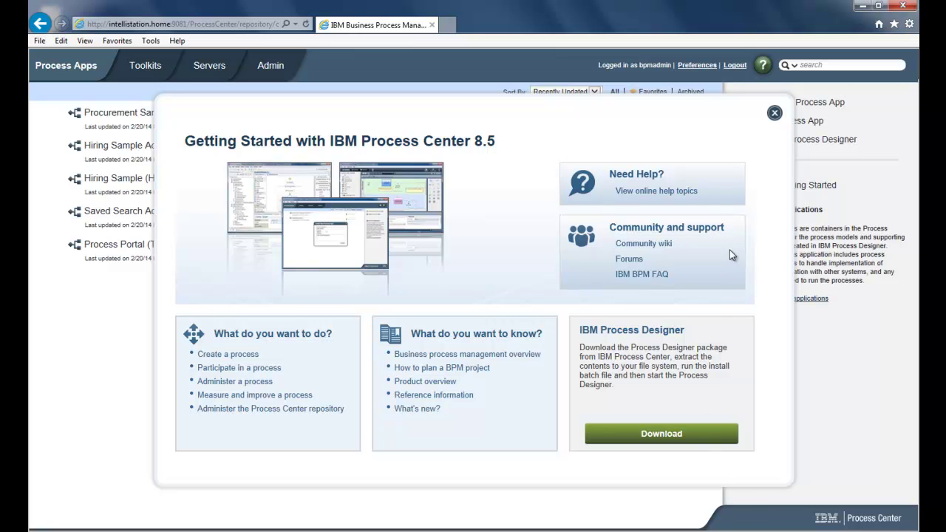
pyautogui.click(775, 113)
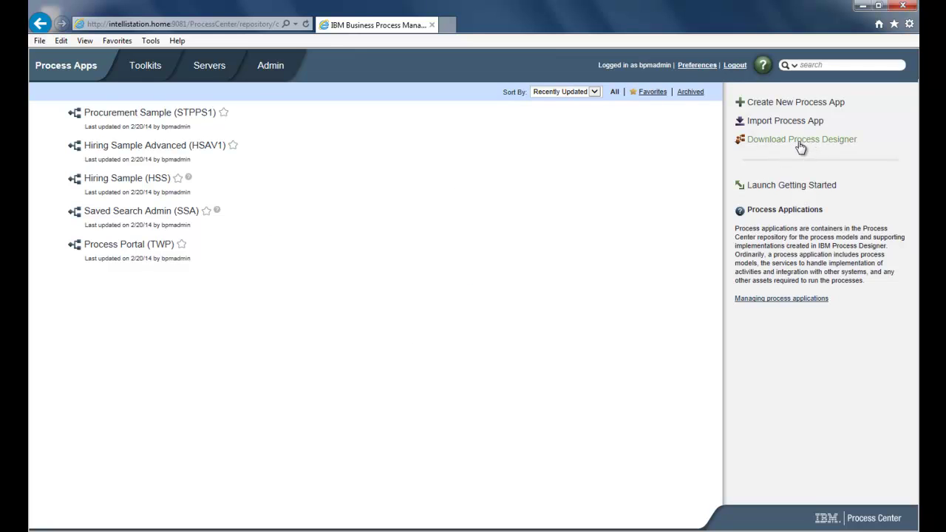
# - Save IBM Process Designer.zip to the Downloads folder via Save as
pyautogui.click(798, 146)
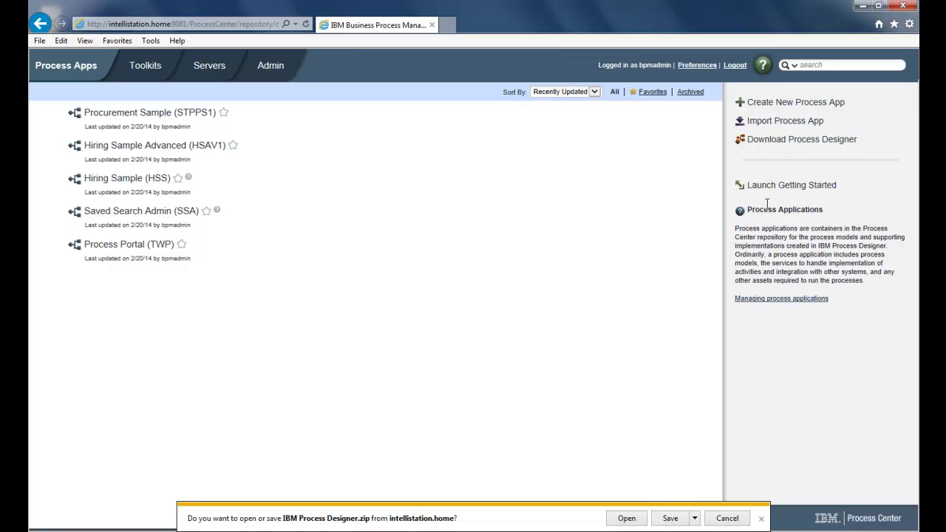
pyautogui.click(695, 519)
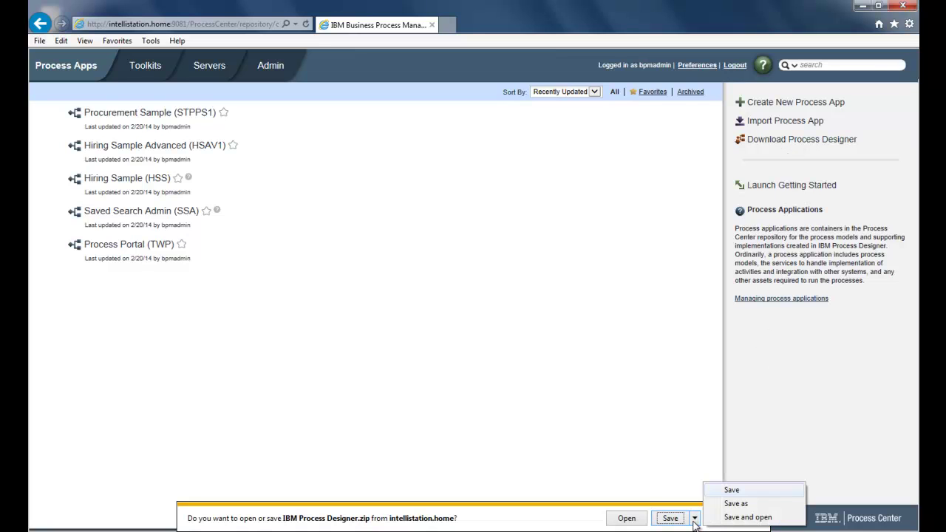
pyautogui.click(726, 504)
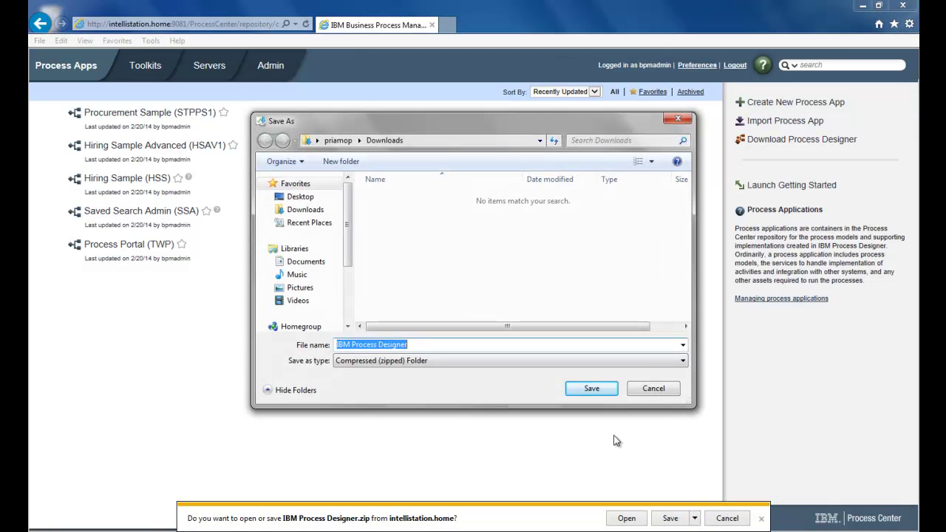
pyautogui.click(592, 391)
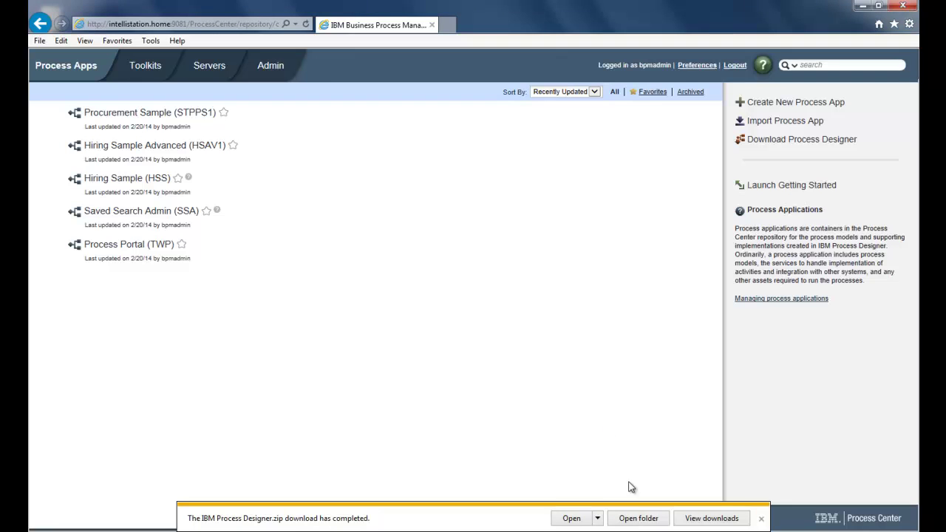
# - Extract the IBM Process Designer zip into a new folder and open it
pyautogui.click(639, 519)
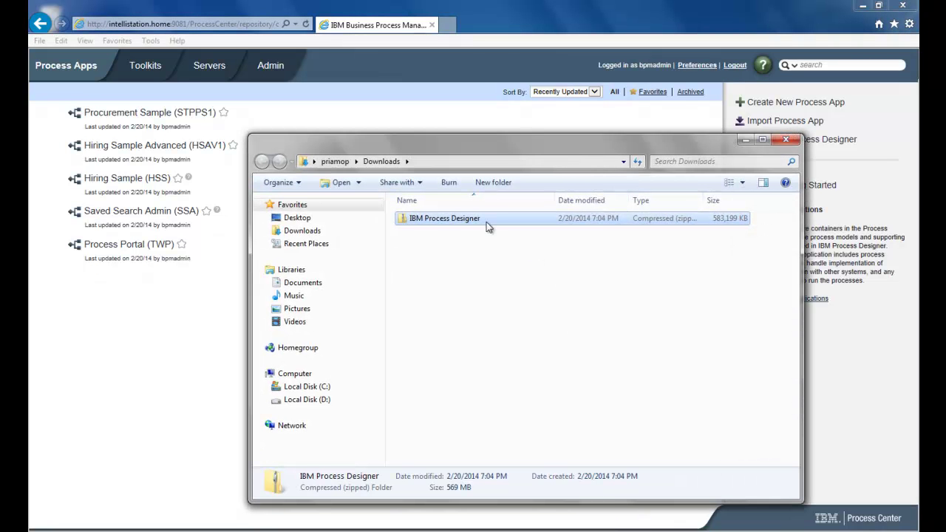
pyautogui.rightClick(470, 220)
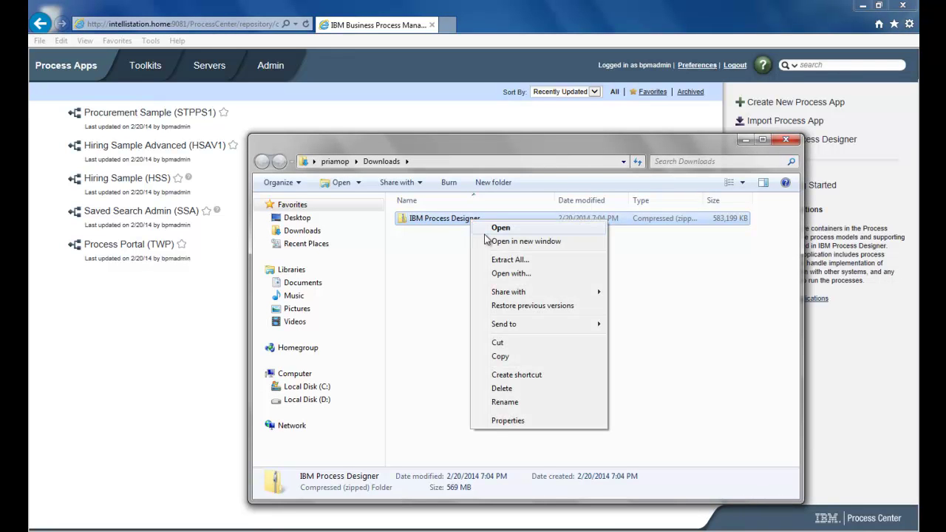
pyautogui.click(503, 261)
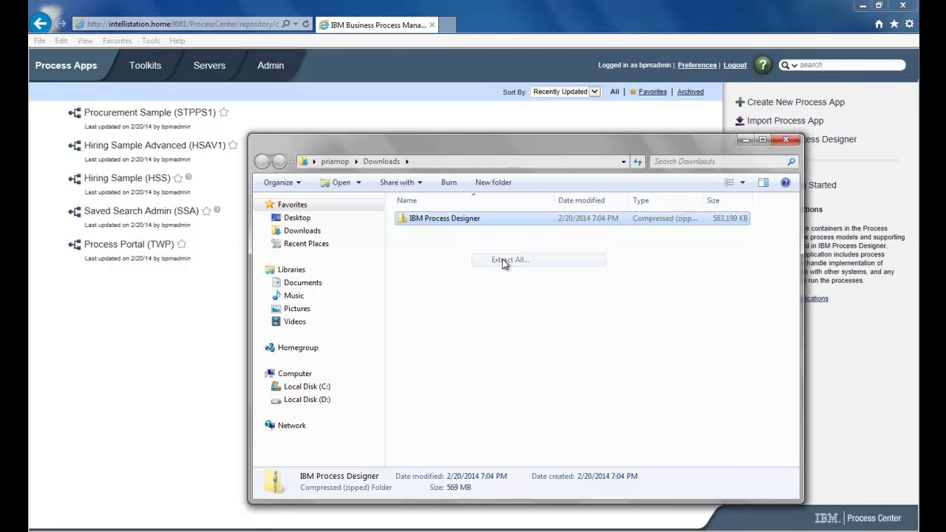
pyautogui.click(590, 392)
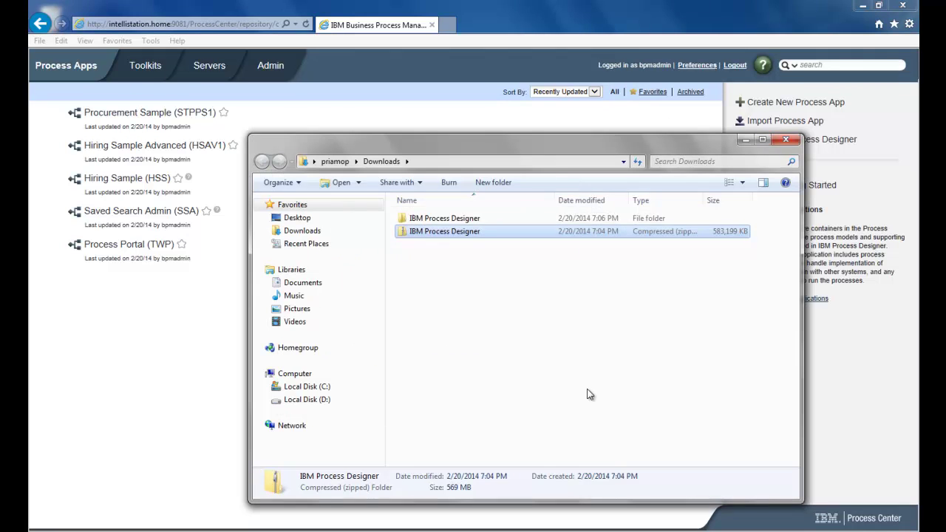
pyautogui.doubleClick(455, 222)
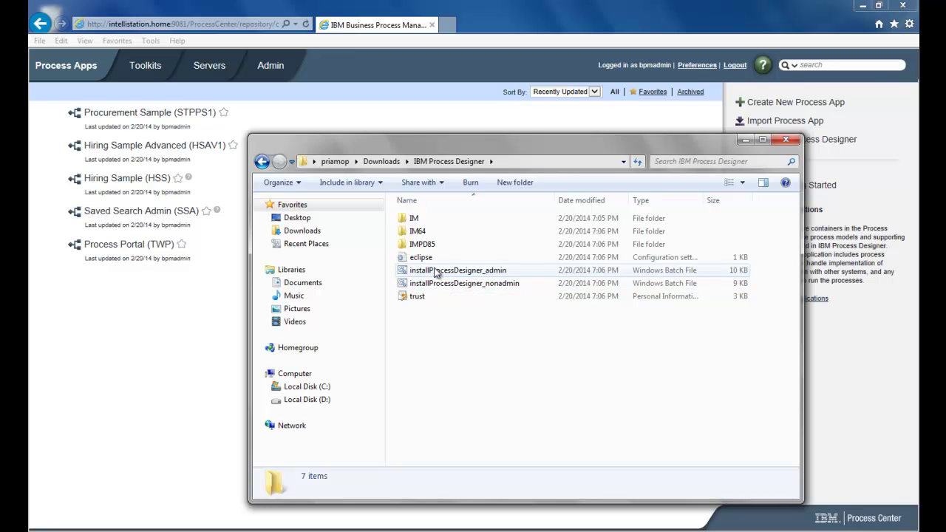
# - Run the installProcessDesigner_admin batch file as administrator
pyautogui.click(438, 272)
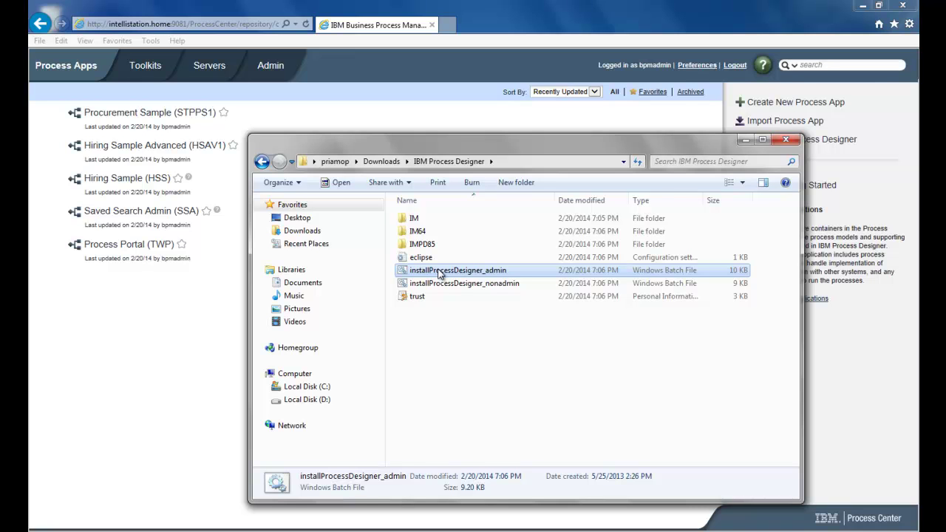
pyautogui.rightClick(440, 274)
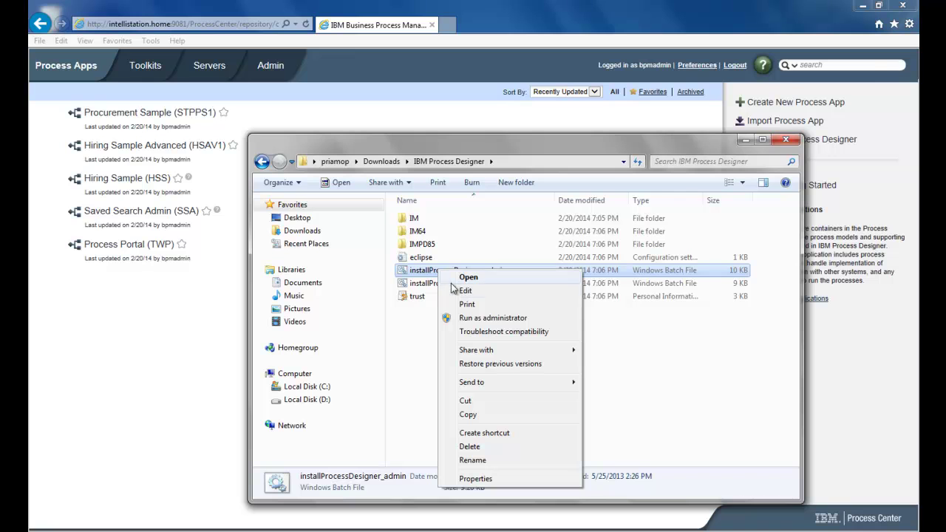
pyautogui.click(476, 318)
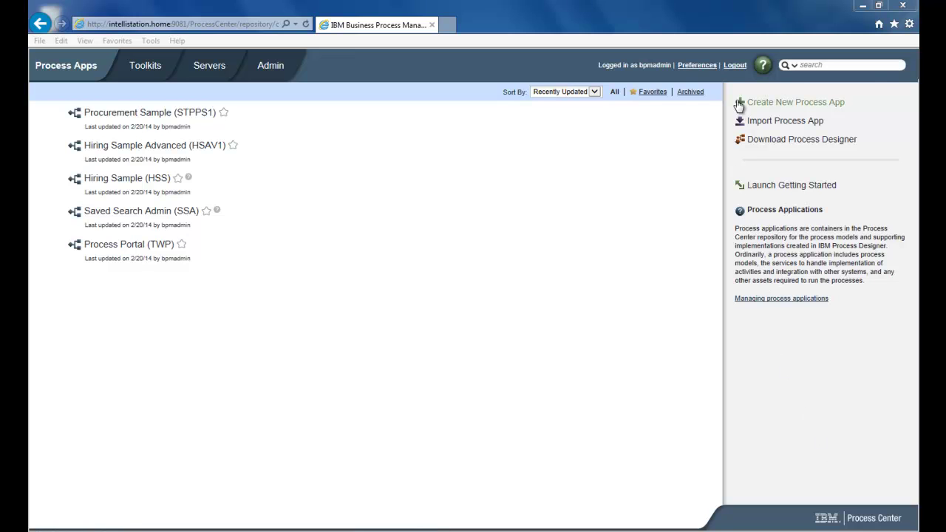
# - Log out of Process Center and launch IBM Process Designer 8.5 from the Start menu's IBM group
pyautogui.click(735, 68)
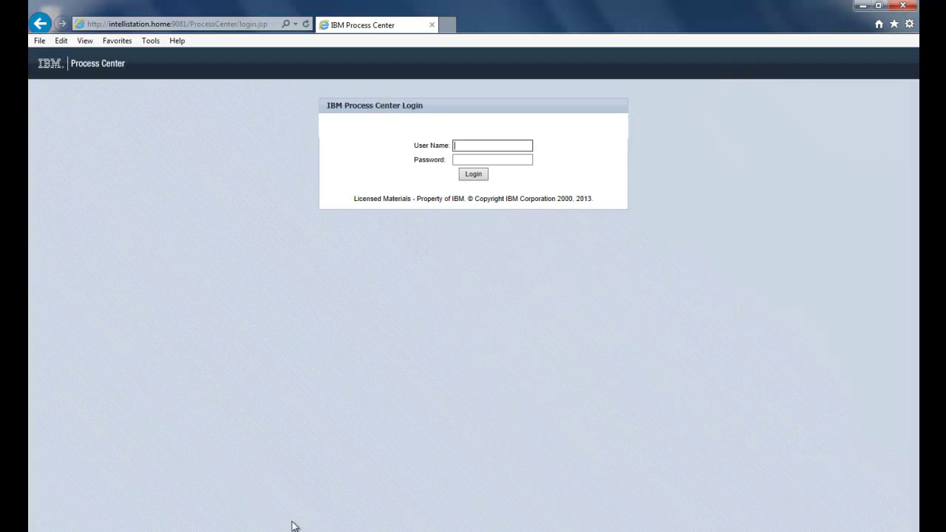
pyautogui.press('super')
pyautogui.click(66, 489)
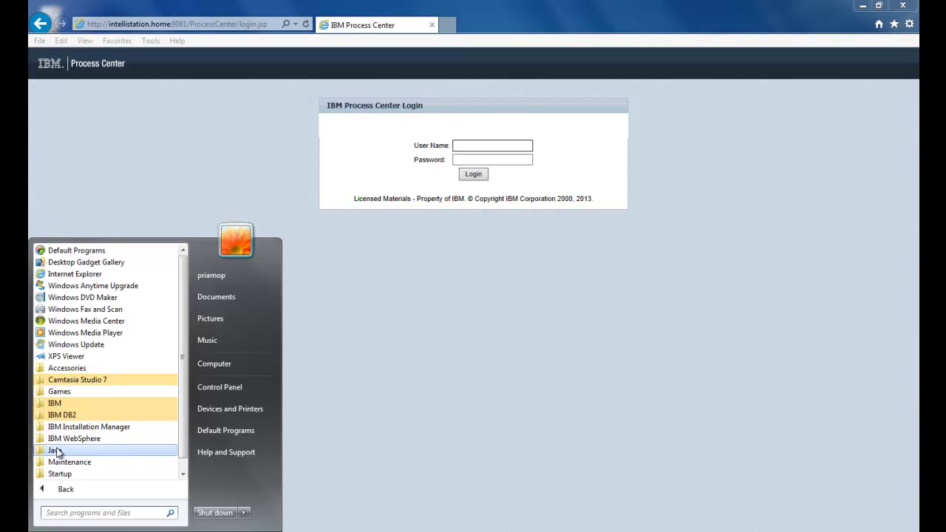
pyautogui.click(39, 405)
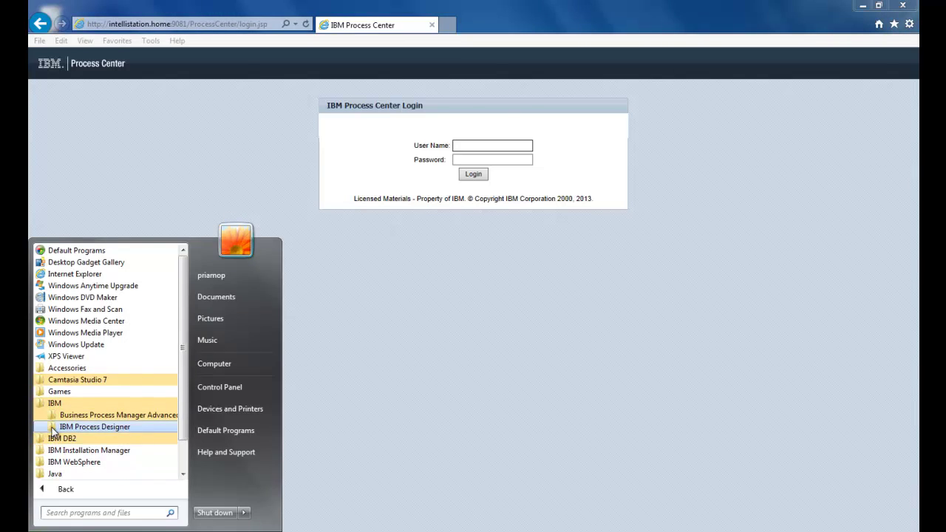
pyautogui.click(53, 428)
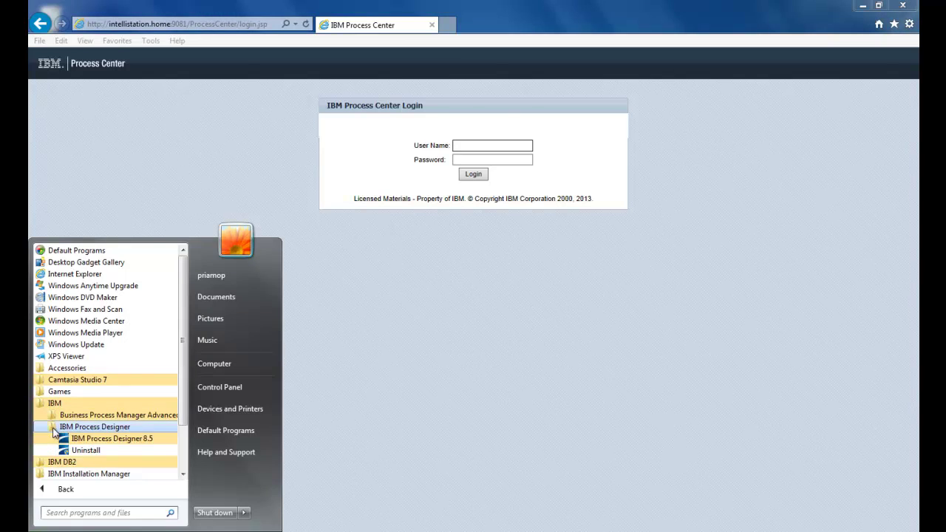
pyautogui.click(96, 441)
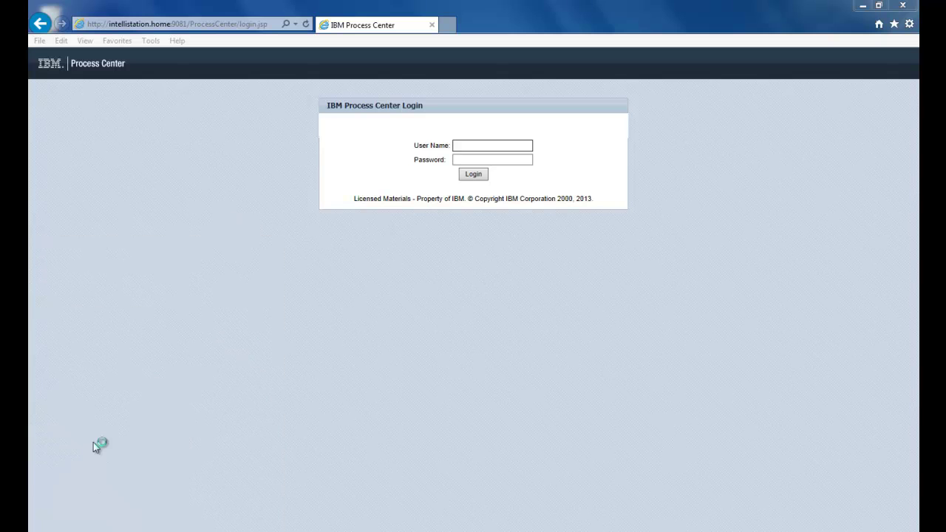
# - Log in to Process Designer with the BPM administrator user name and password
pyautogui.write('b')
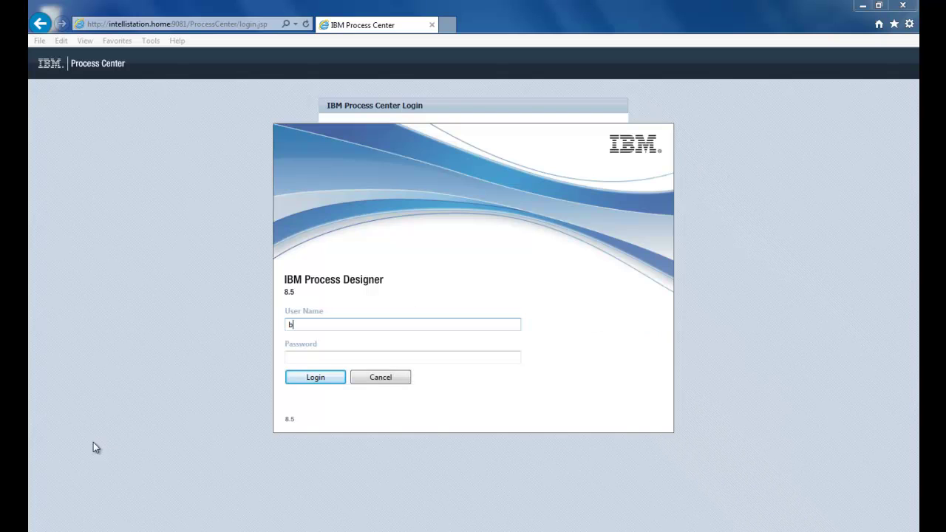
pyautogui.write('pmadmin')
pyautogui.press('Tab')
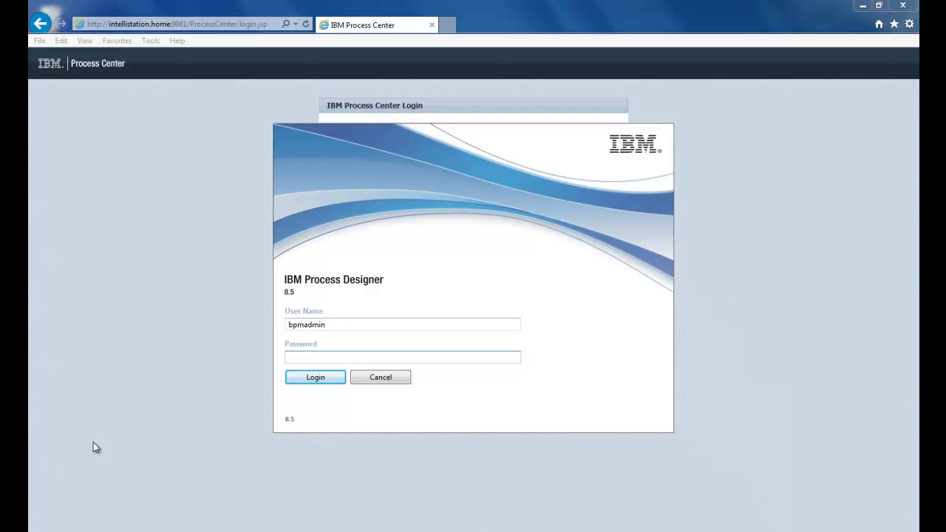
pyautogui.write('••••••••')
pyautogui.click(311, 381)
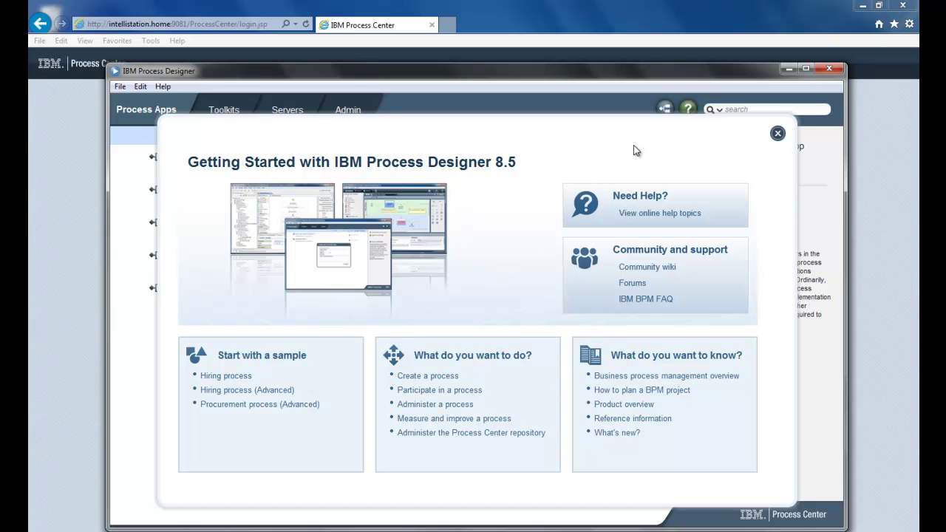
# - Close the Getting Started welcome and return to the Process Center list of five sample apps
pyautogui.click(778, 134)
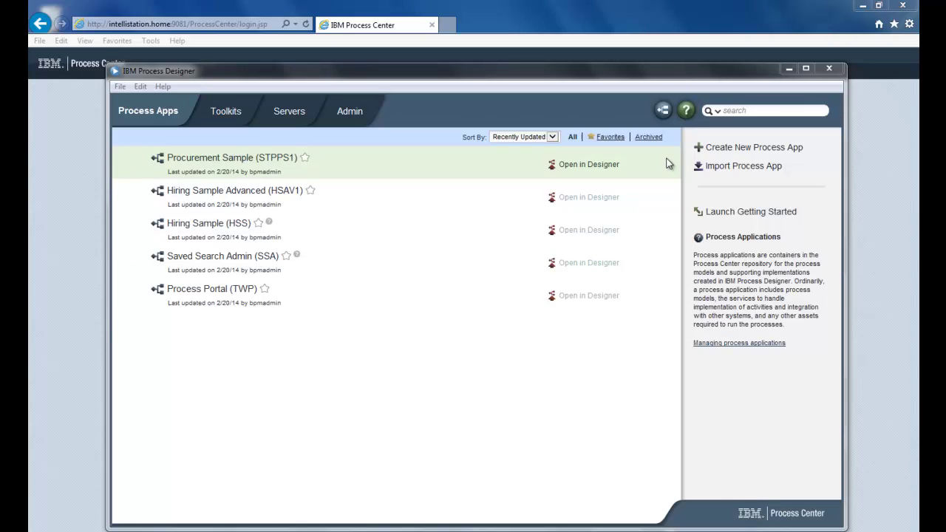
pyautogui.click(664, 110)
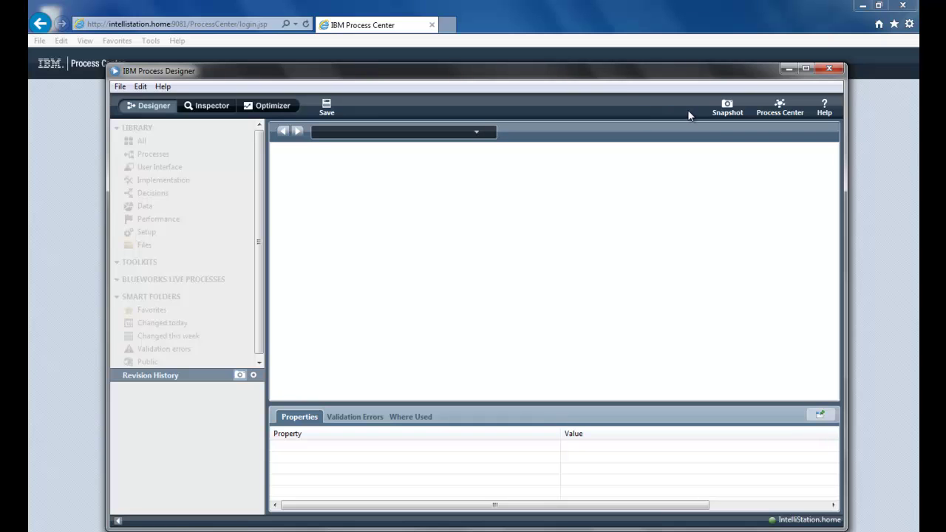
pyautogui.click(778, 108)
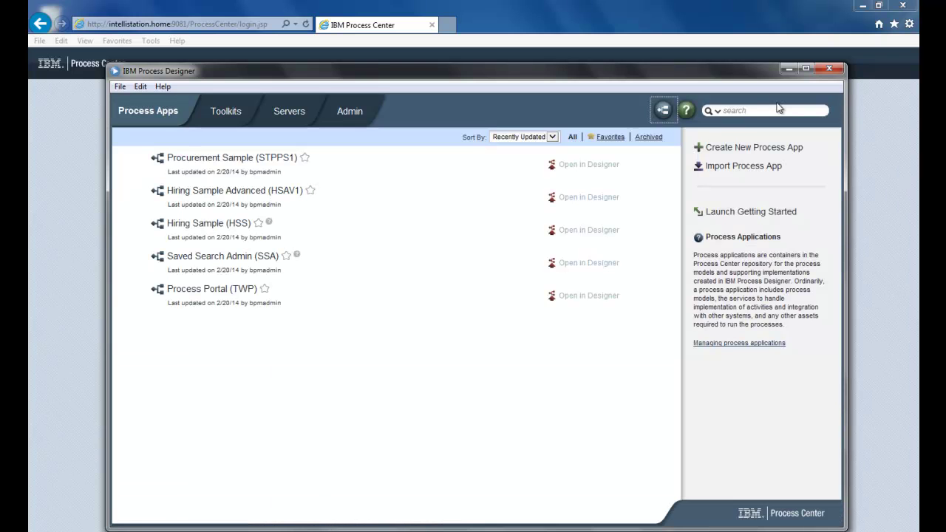